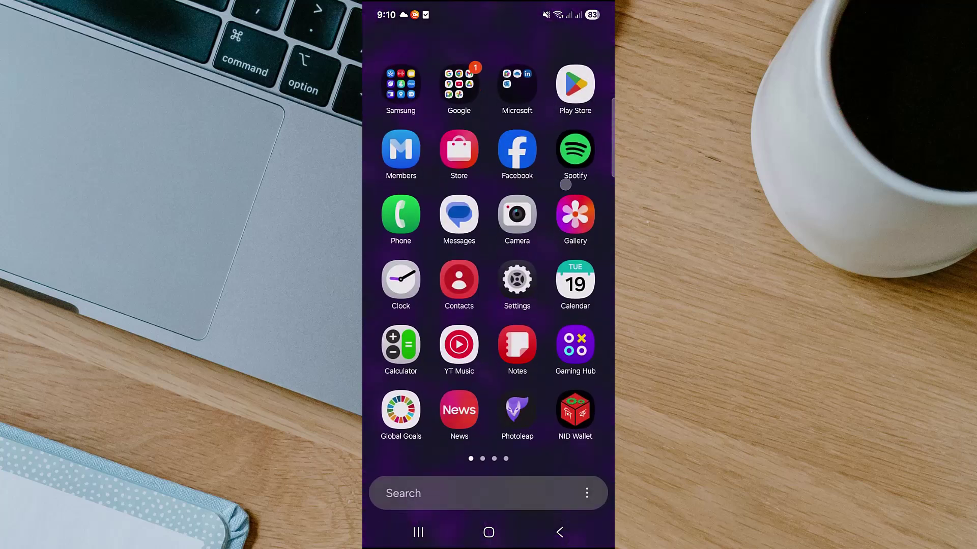
Step: Launch CapCut and open the recent bus-and-white-car highway project in the editor
click(575, 283)
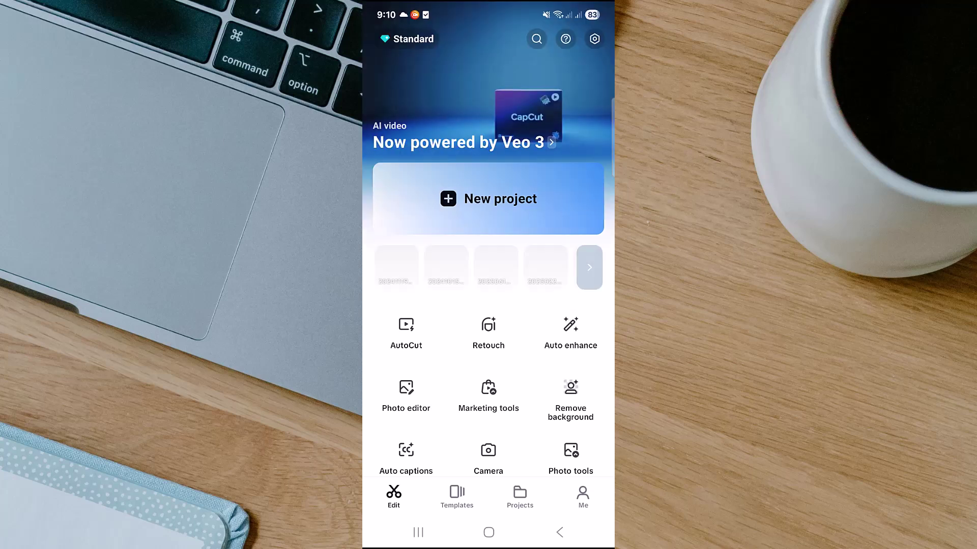
scroll(488, 343, down, 3)
scroll(488, 343, up, 2)
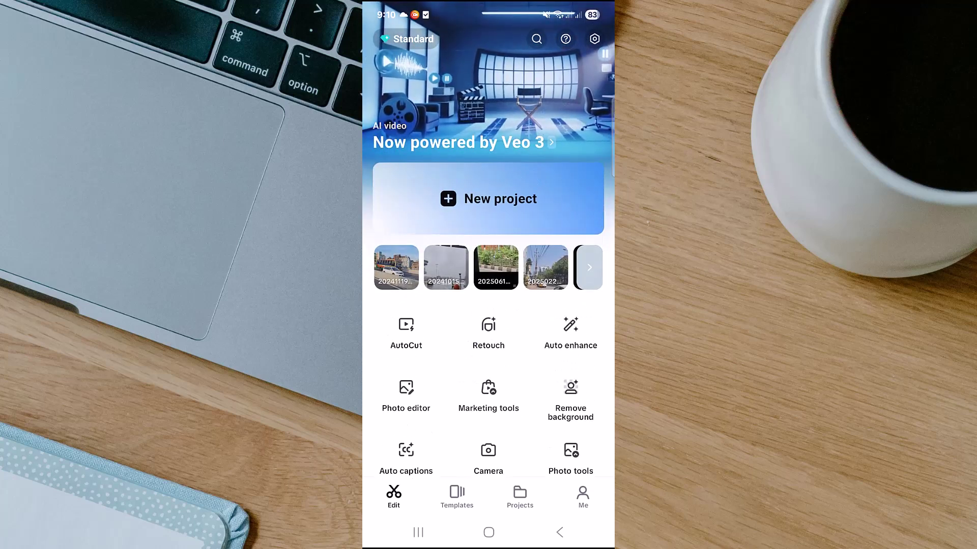
click(488, 92)
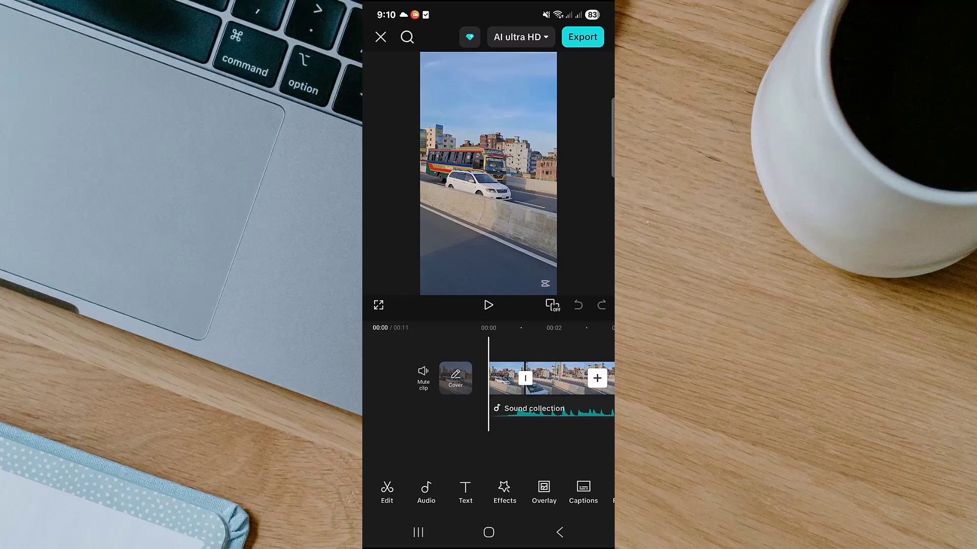
Step: Open CapCut's App info page from its long-press menu in the app drawer
click(495, 532)
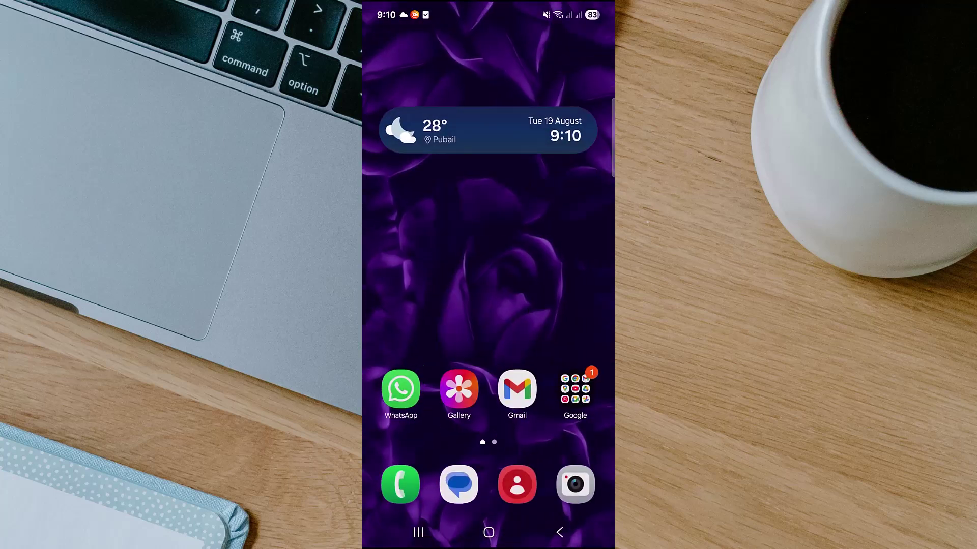
click(452, 342)
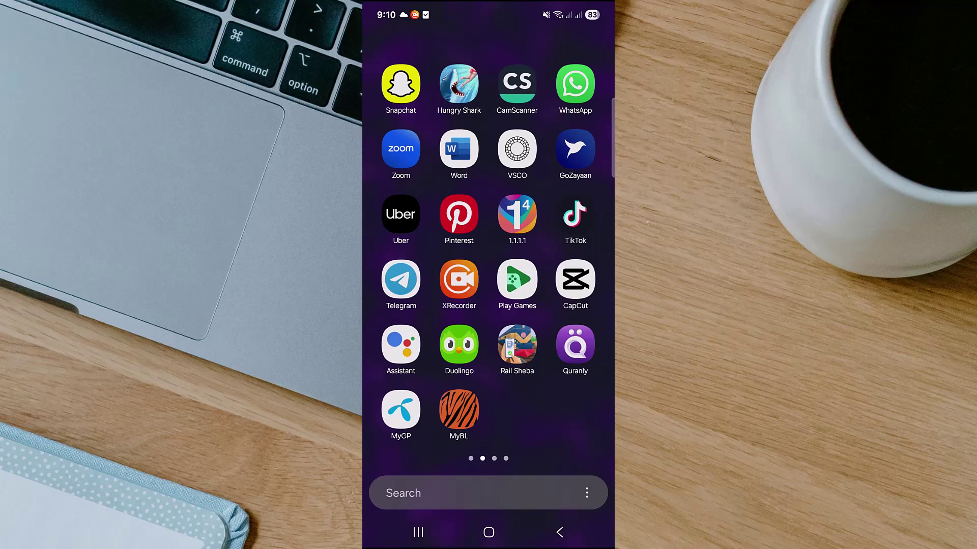
mouse_move(397, 282)
mouse_down()
mouse_move(580, 282)
mouse_move(404, 299)
mouse_up()
click(576, 279)
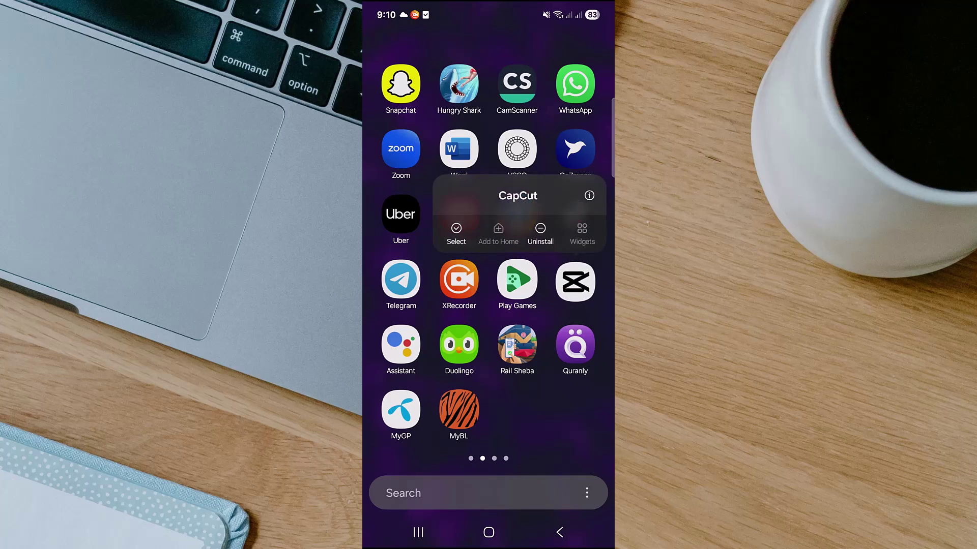
click(575, 280)
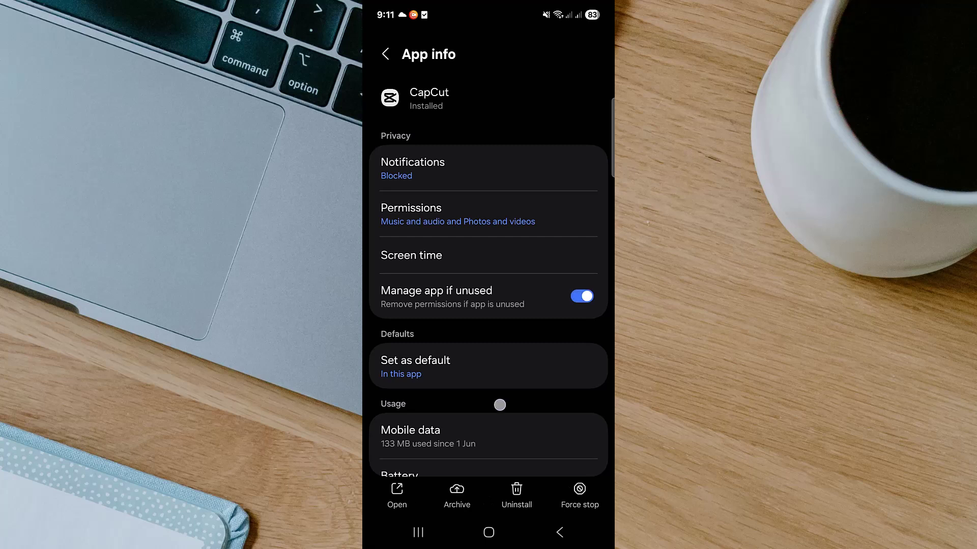
scroll(499, 404, down, 5)
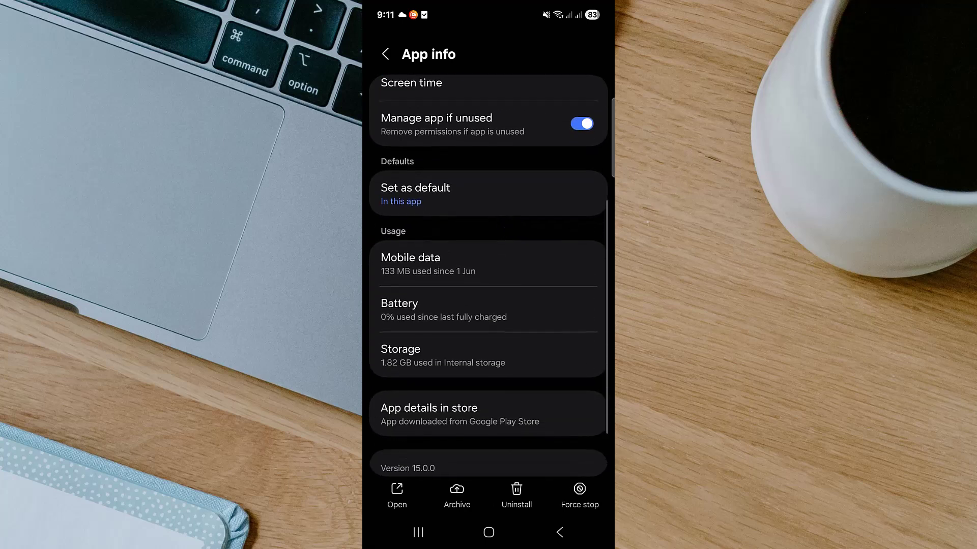
Step: Clear CapCut's 115 MB cache under Storage, then go back to App info
click(464, 353)
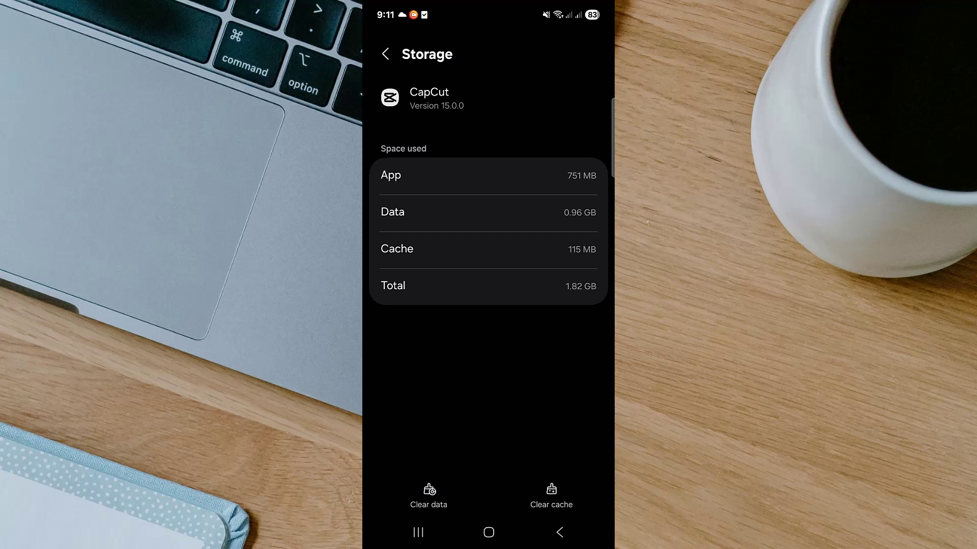
click(551, 496)
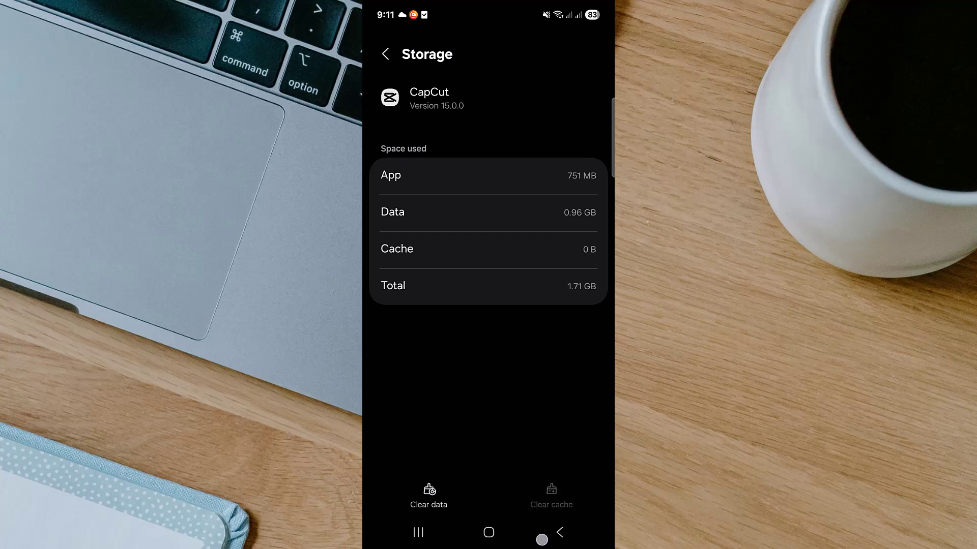
click(559, 533)
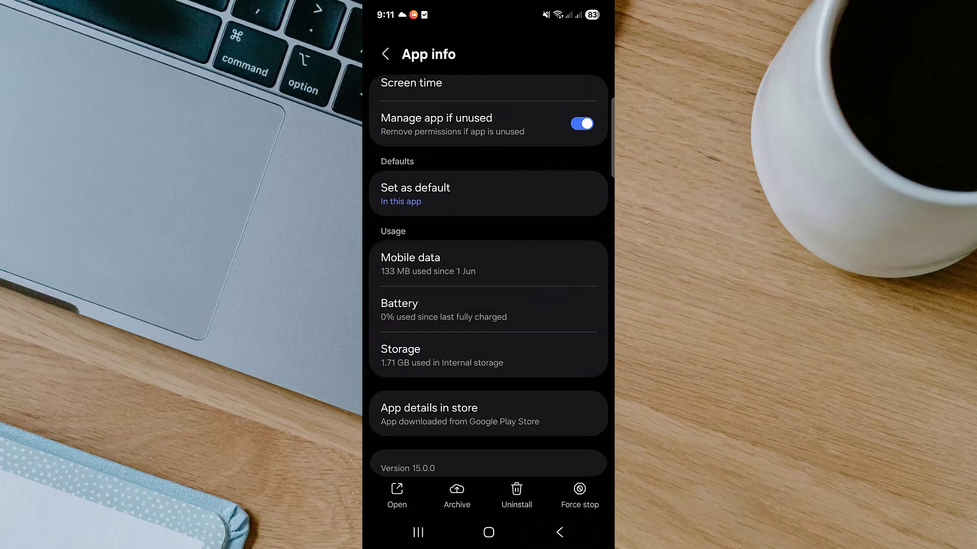
Step: Switch back to CapCut from Recents and close the Join Standard popup
click(418, 533)
click(493, 224)
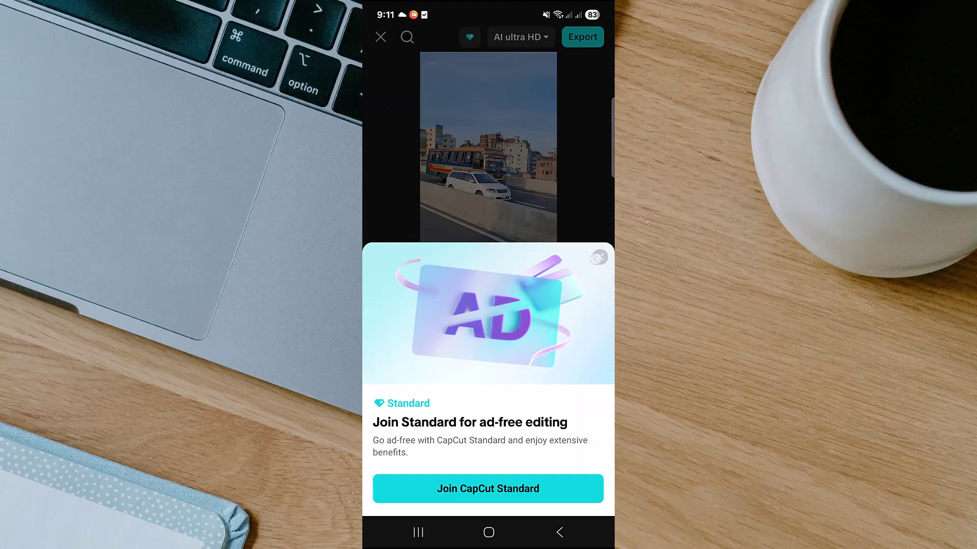
click(599, 257)
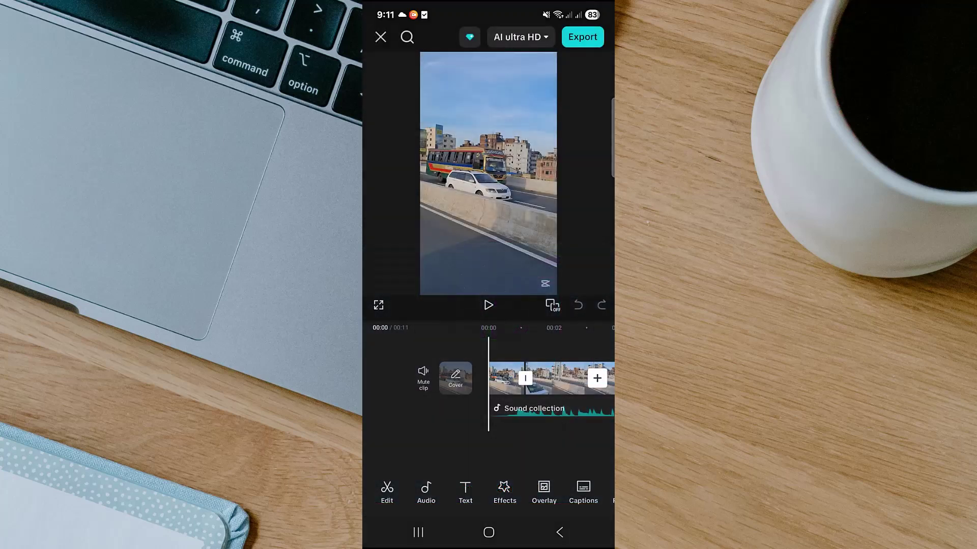
Step: Set export to 720p at 50 fps, cutting the estimated size to 16 MB
click(521, 37)
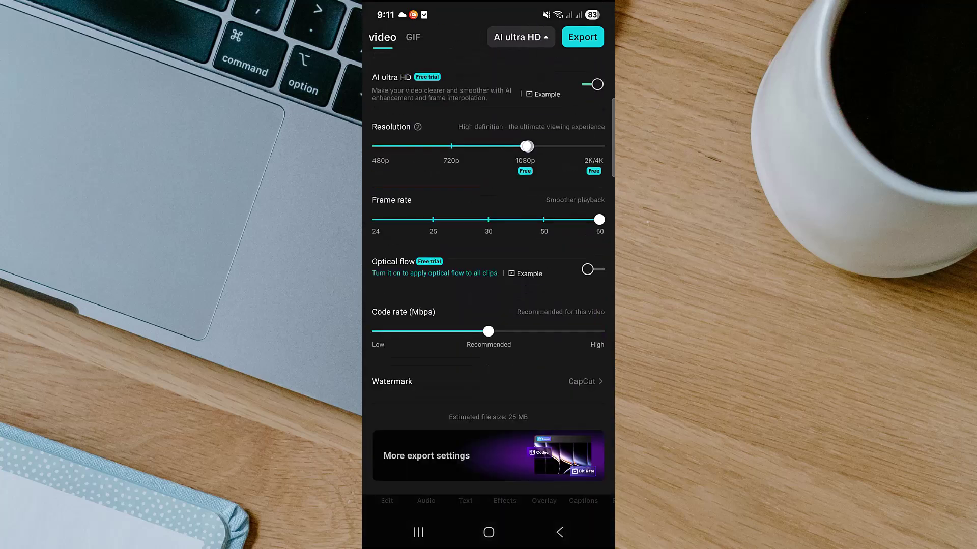
drag(525, 146, 450, 148)
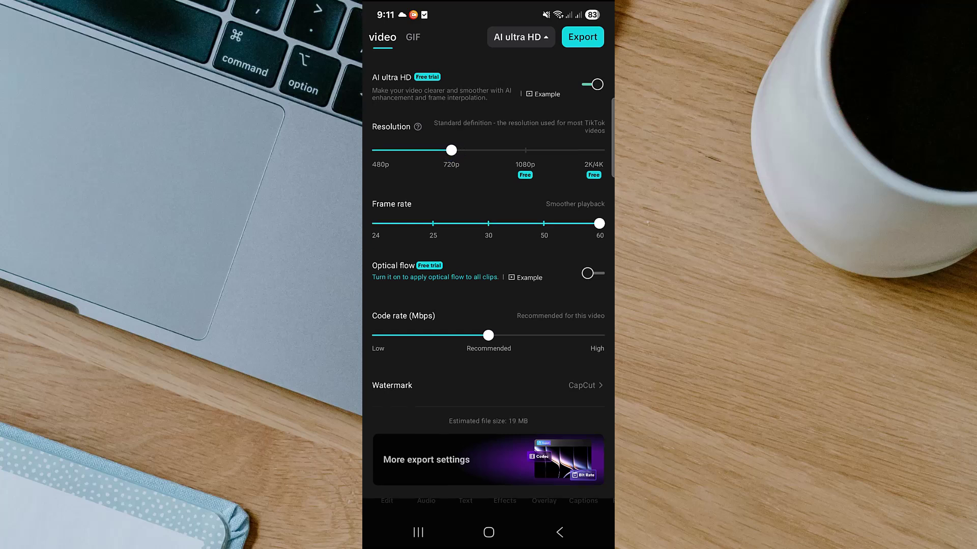
drag(598, 224, 542, 224)
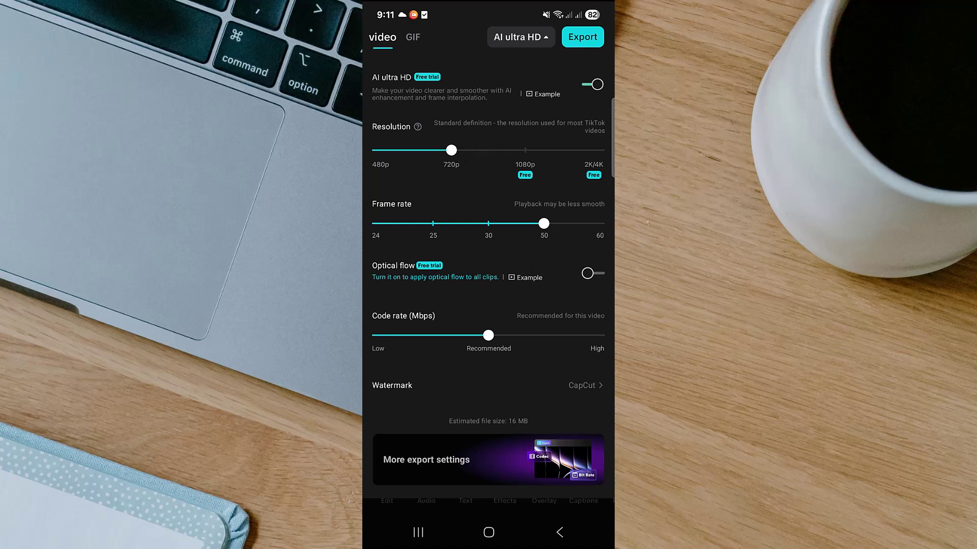
click(572, 525)
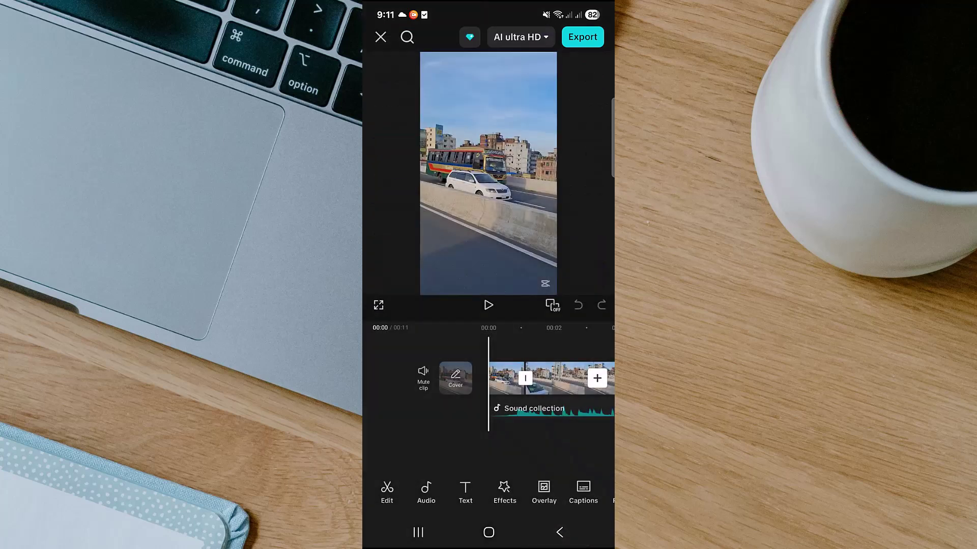